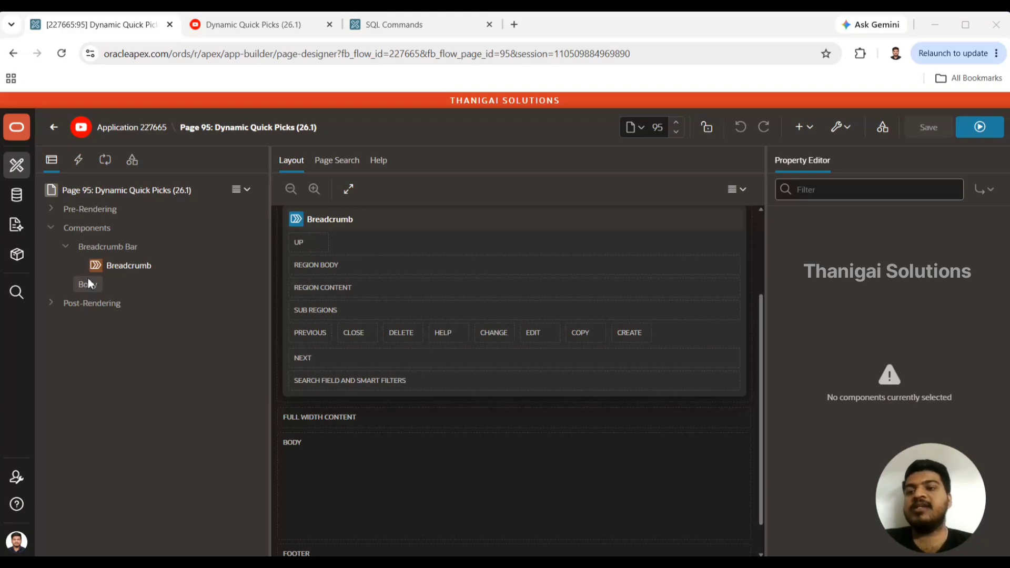
Create a page item named P95_DEPARTMENT with the label Department in the Body and save the page.
{"action": "right_click", "coordinate": [87, 284]}
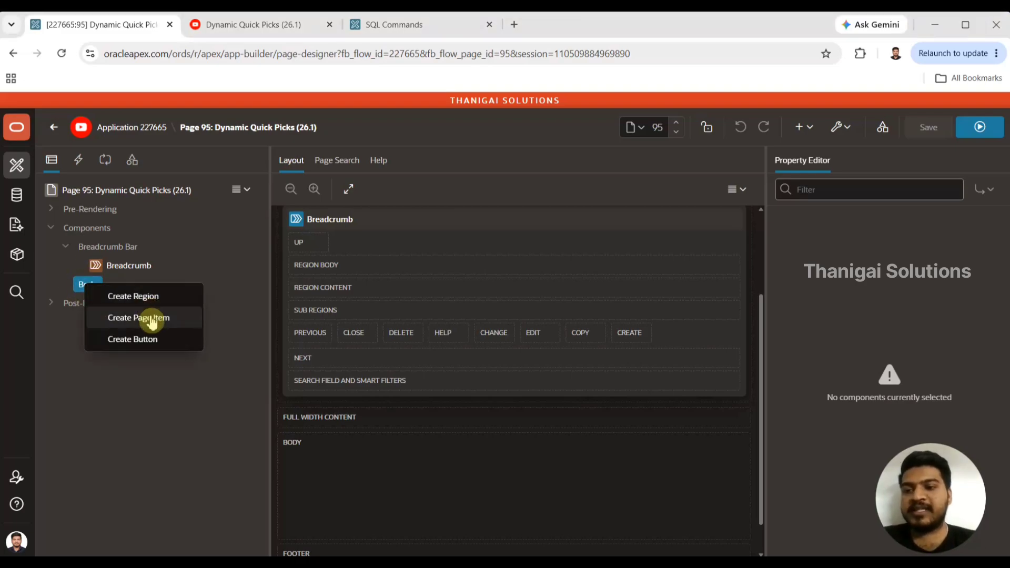
{"action": "left_click", "coordinate": [151, 318]}
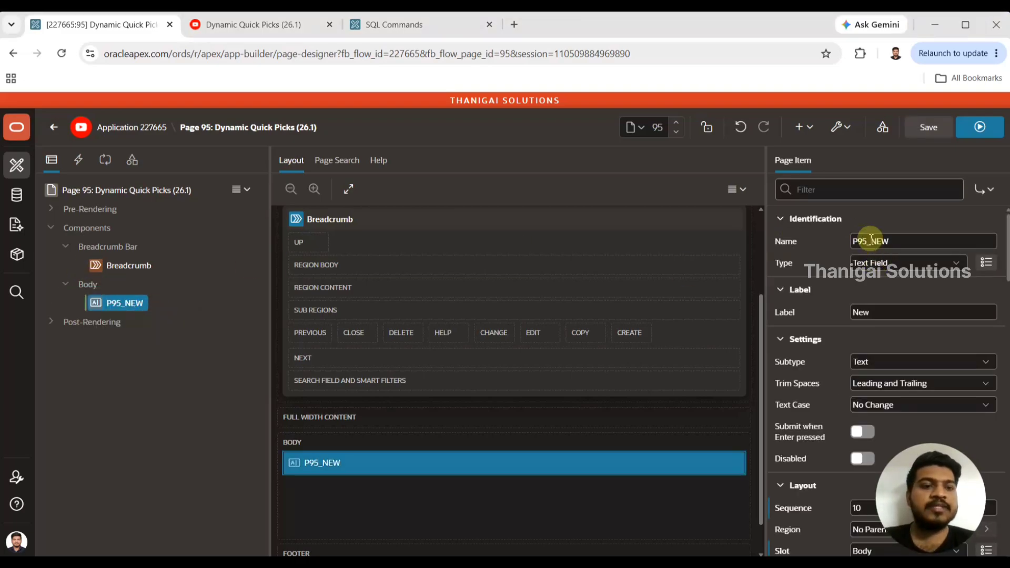
{"action": "left_click_drag", "start_coordinate": [870, 241], "coordinate": [935, 238]}
{"action": "type", "text": "DEPAR"}
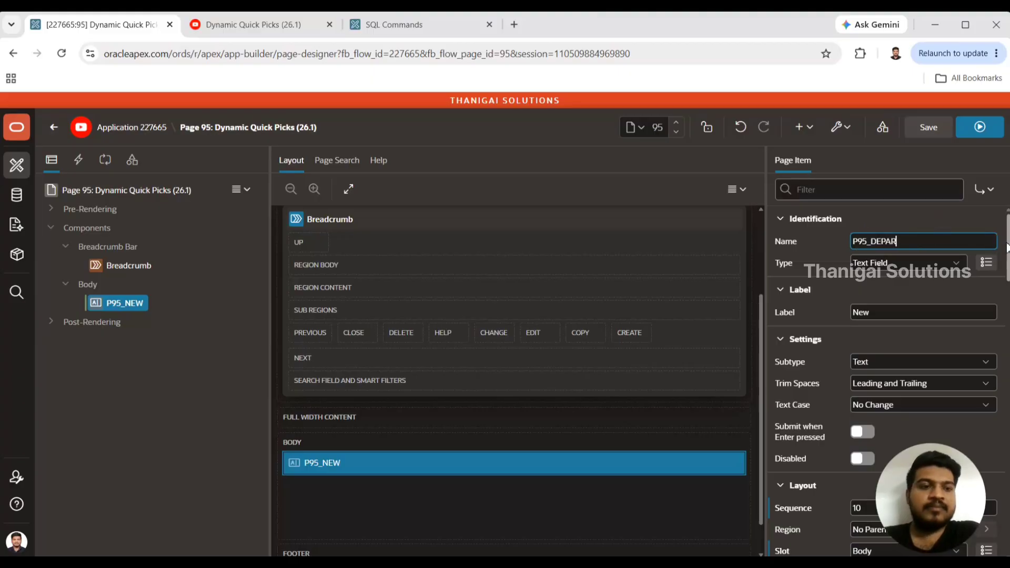
{"action": "type", "text": "TMENT"}
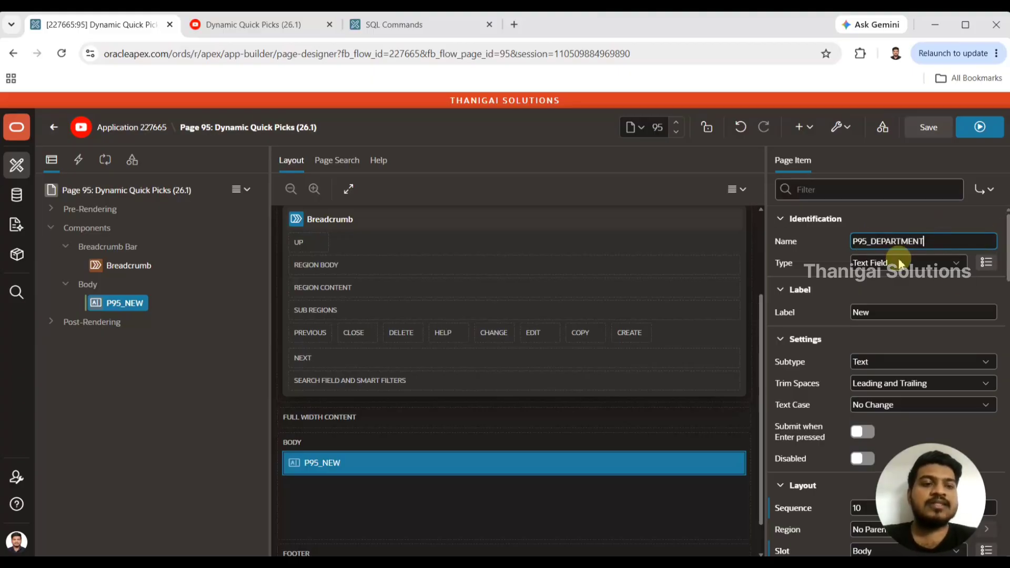
{"action": "double_click", "coordinate": [886, 312]}
{"action": "type", "text": "Department"}
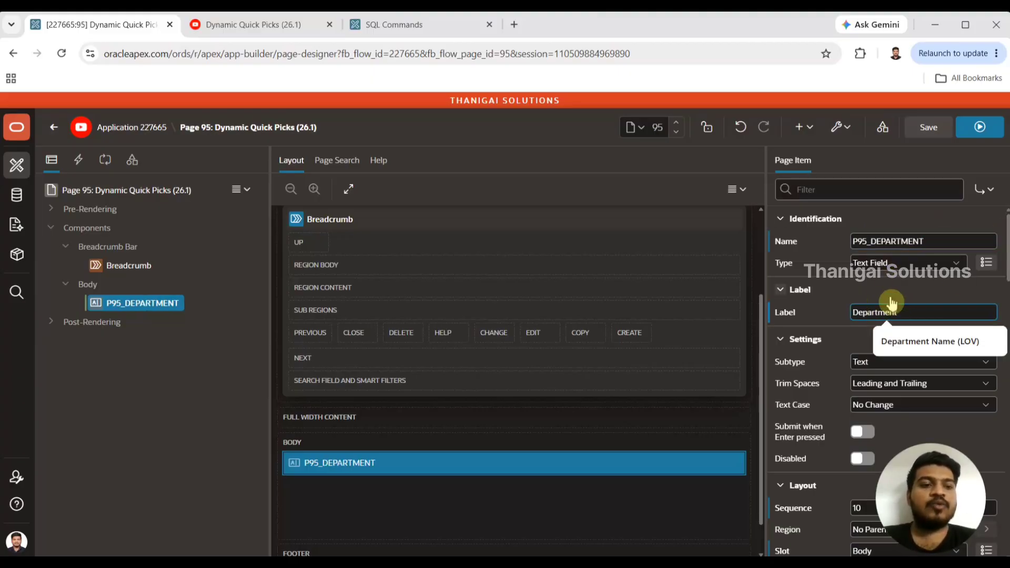
{"action": "left_click", "coordinate": [935, 132]}
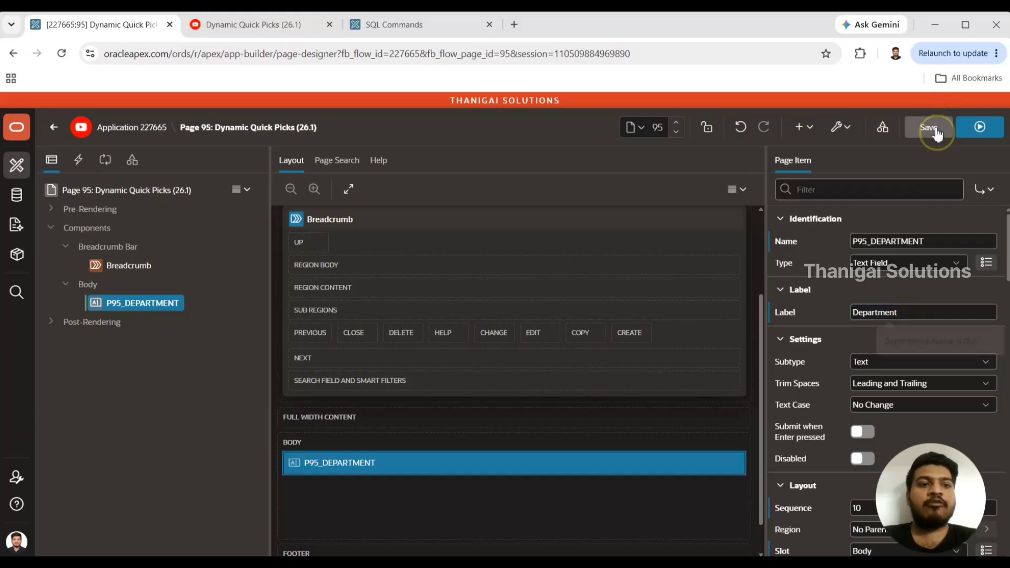
Run the page and test the Department field by entering sample text and clearing it.
{"action": "left_click", "coordinate": [980, 129]}
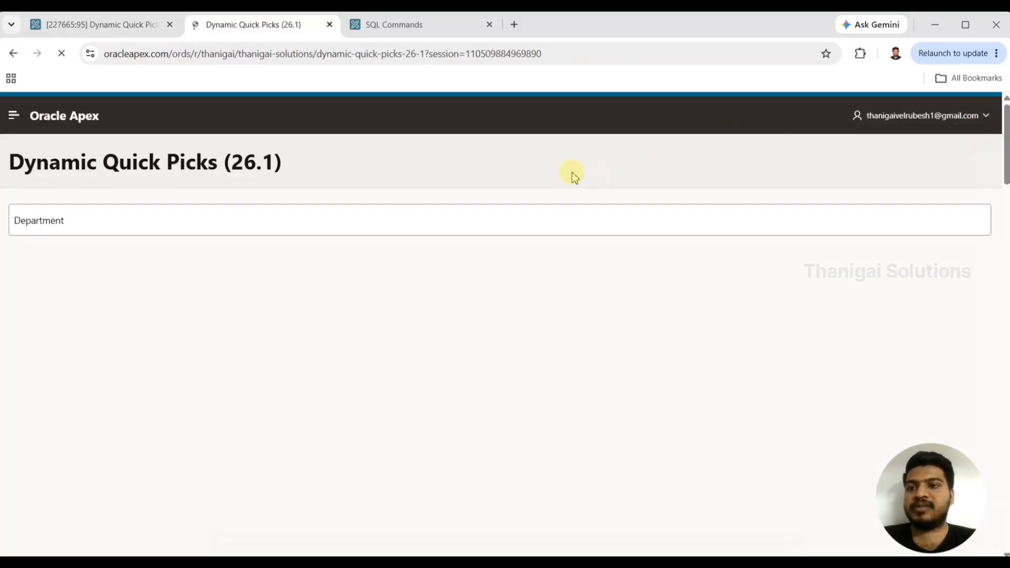
{"action": "left_click", "coordinate": [82, 230]}
{"action": "type", "text": "asfdsd"}
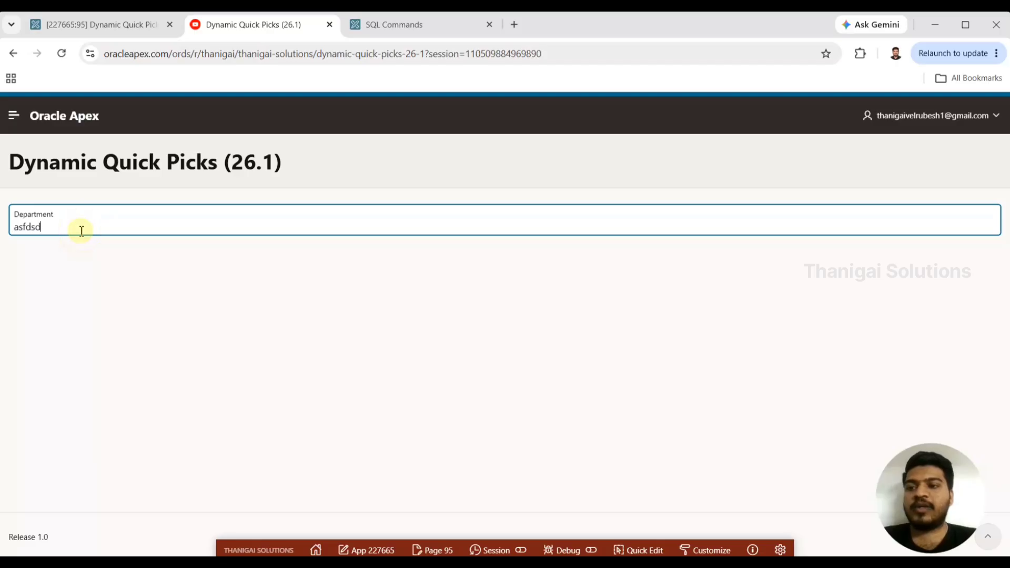
{"action": "type", "text": "f"}
{"action": "key", "text": "ctrl+a"}
{"action": "key", "text": "BackSpace"}
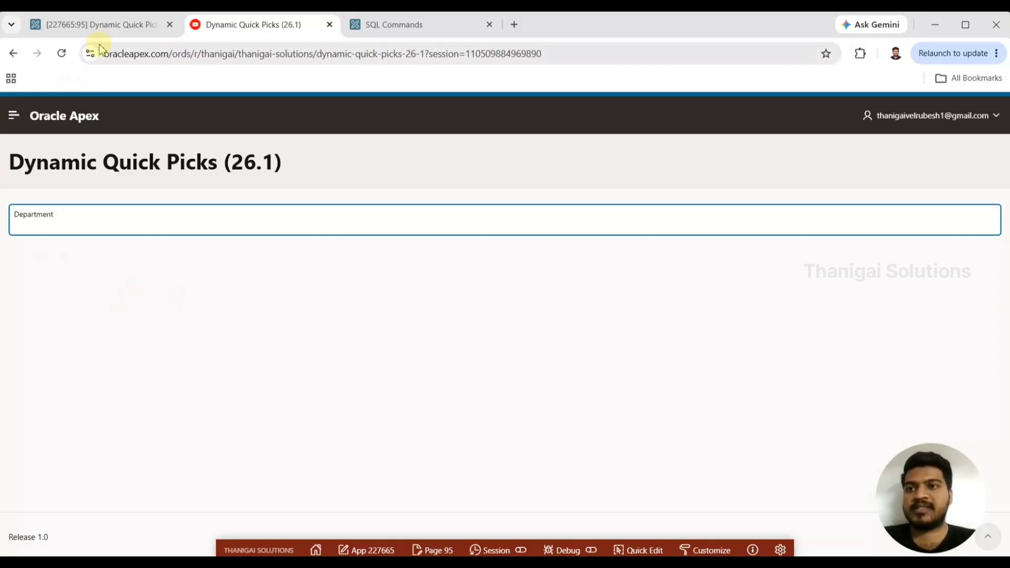
Return to the page designer, filter the P95_DEPARTMENT properties by "qui", and set the Quick Picks type to Static.
{"action": "left_click", "coordinate": [108, 24]}
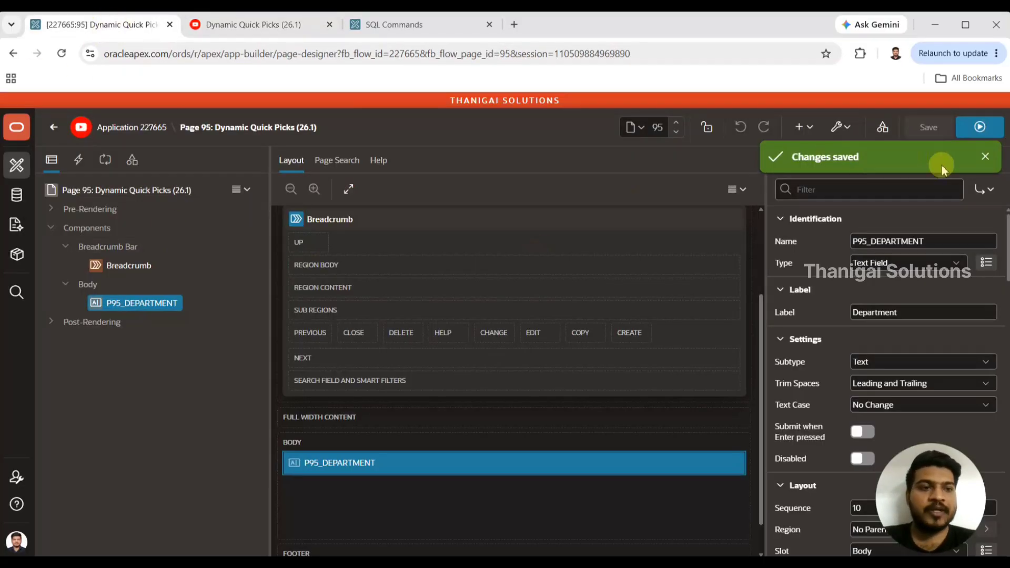
{"action": "left_click", "coordinate": [985, 157]}
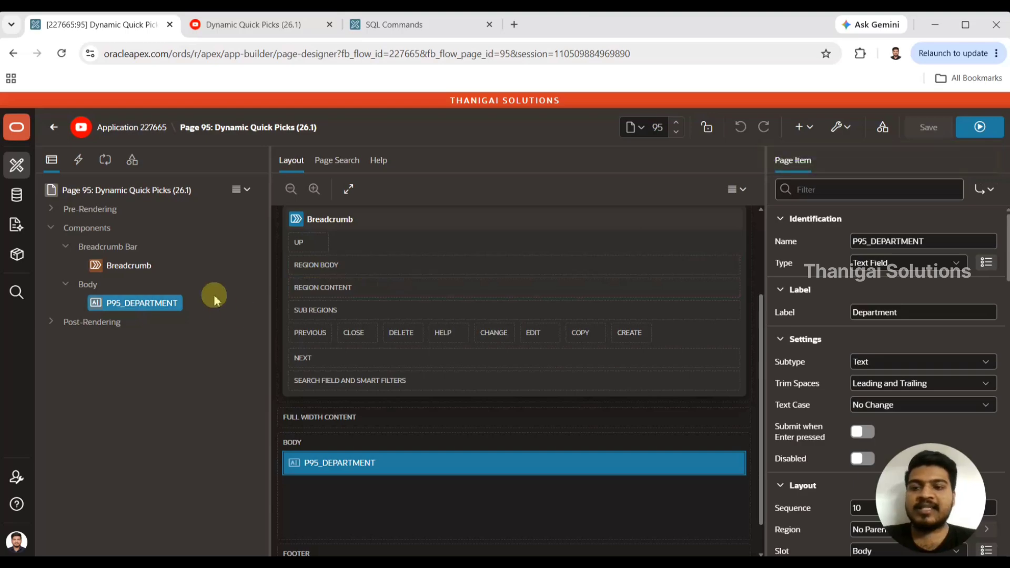
{"action": "left_click", "coordinate": [836, 191]}
{"action": "type", "text": "quci"}
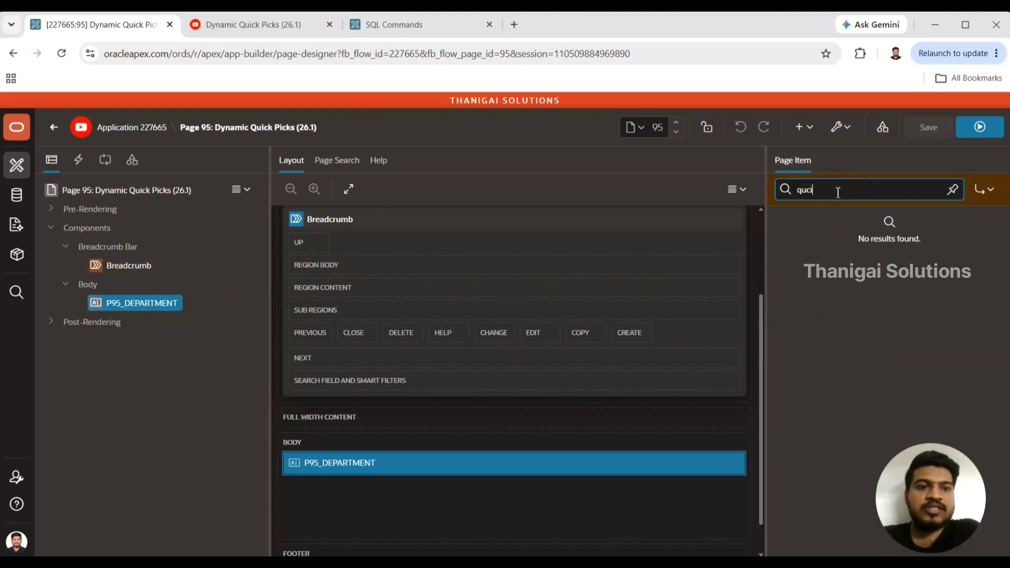
{"action": "key", "text": "BackSpace"}
{"action": "key", "text": "BackSpace"}
{"action": "type", "text": "i"}
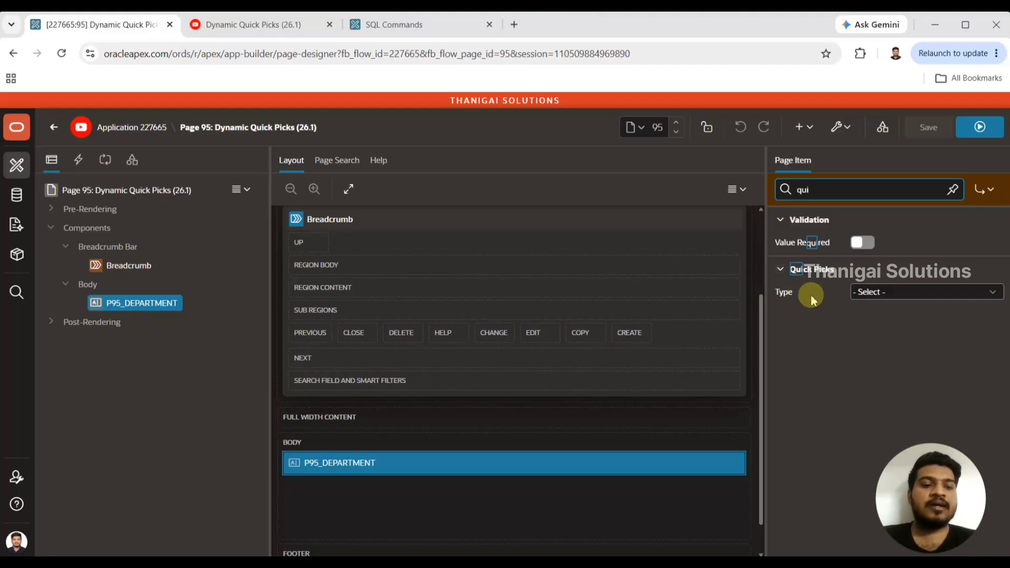
{"action": "left_click", "coordinate": [878, 291]}
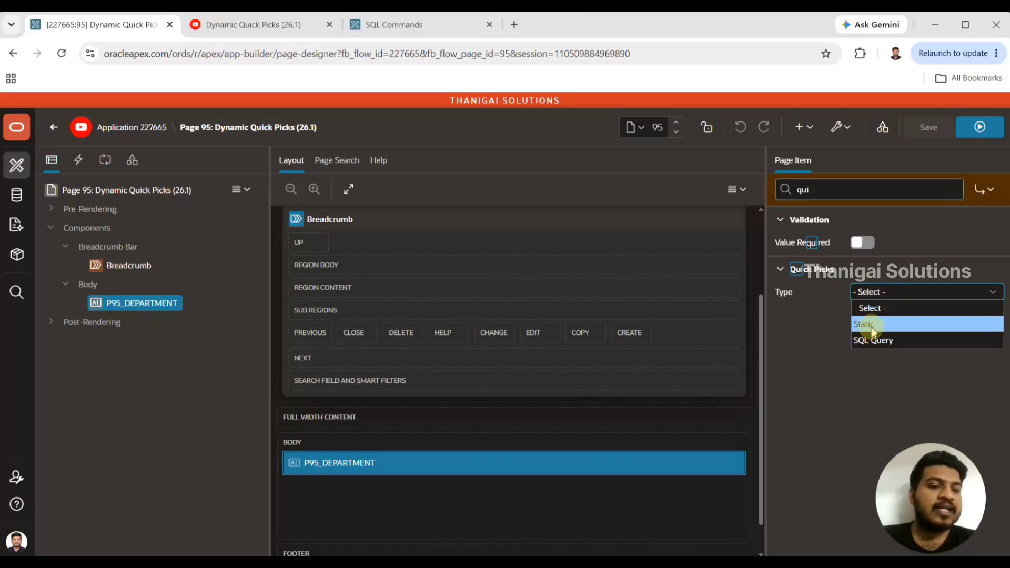
{"action": "left_click", "coordinate": [885, 341]}
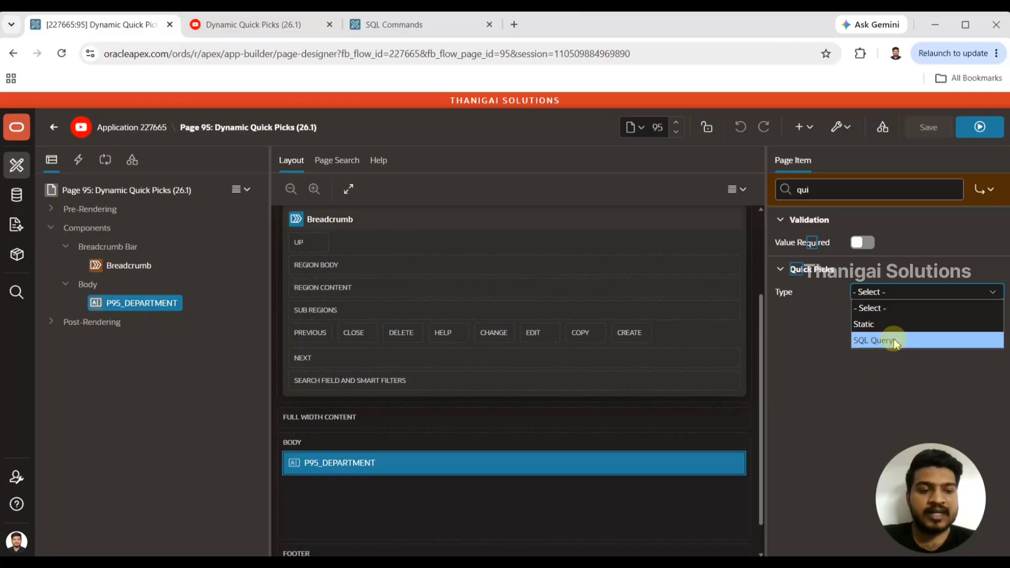
{"action": "left_click", "coordinate": [889, 324]}
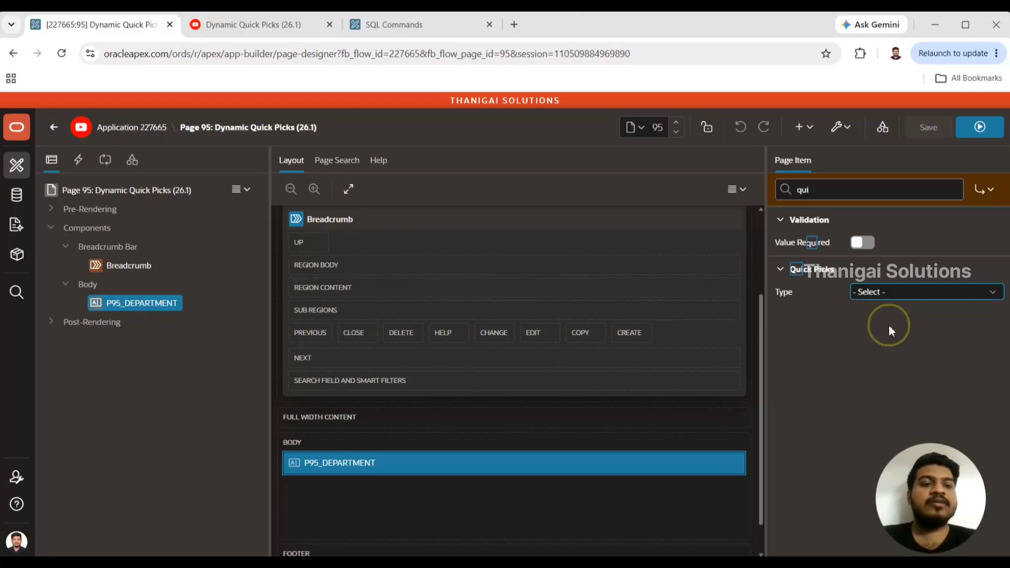
Enter HR as both the label and the value of the first static quick pick.
{"action": "left_click_drag", "start_coordinate": [1002, 221], "coordinate": [995, 412]}
{"action": "scroll", "coordinate": [1002, 224], "scroll_direction": "up", "scroll_amount": 5}
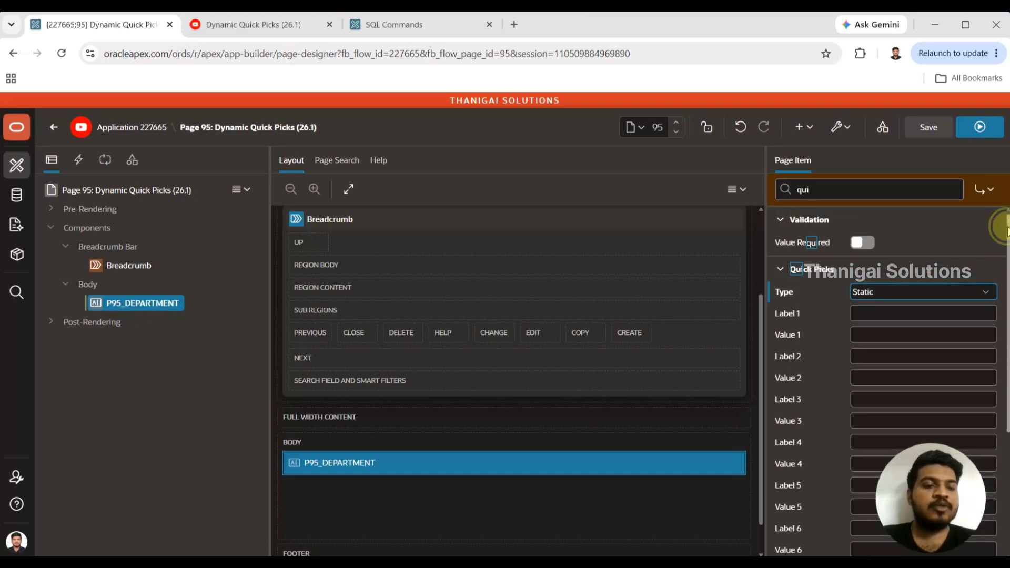
{"action": "left_click_drag", "start_coordinate": [1007, 228], "coordinate": [1007, 254]}
{"action": "left_click", "coordinate": [875, 274]}
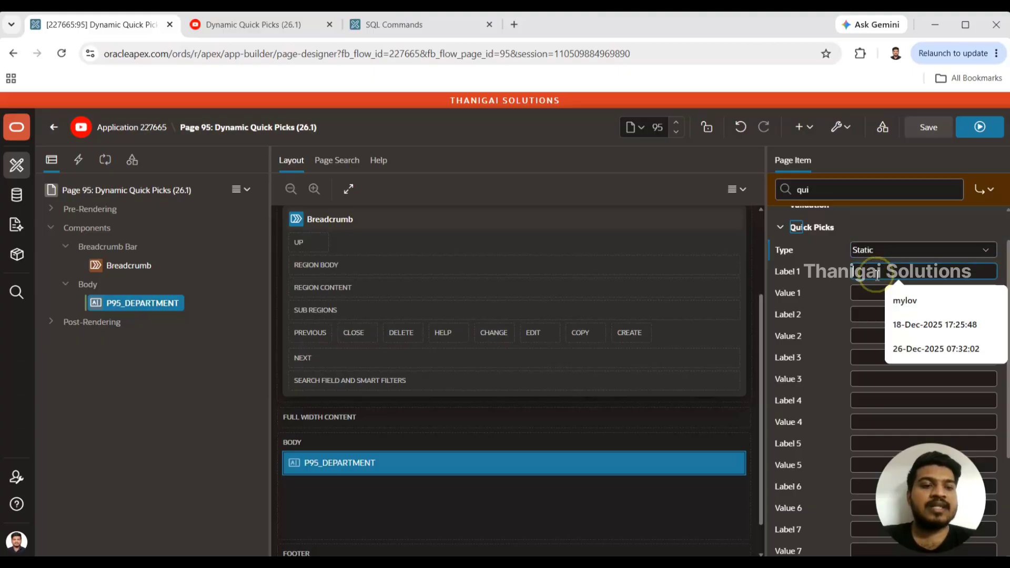
{"action": "left_click", "coordinate": [860, 304]}
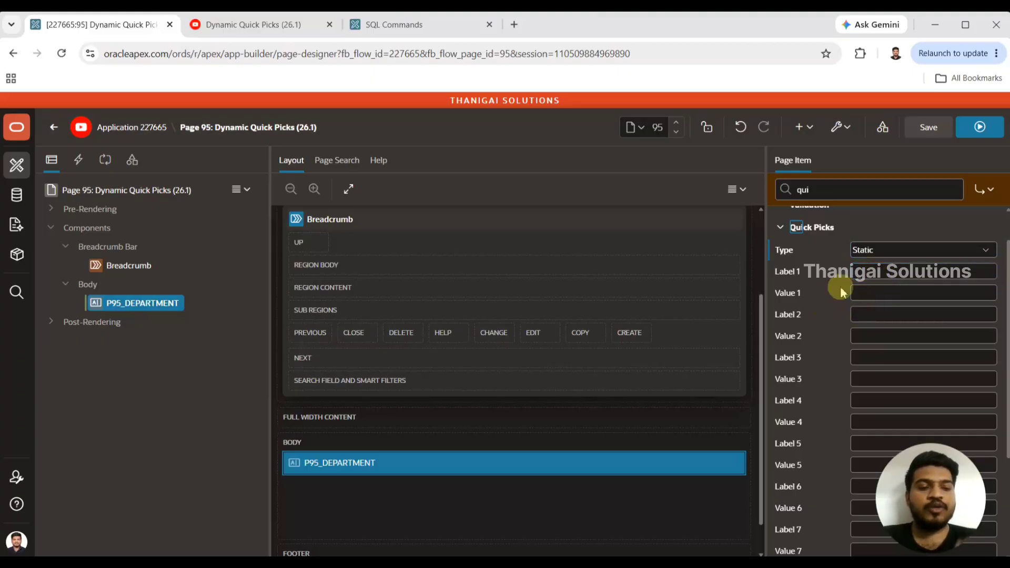
{"action": "left_click", "coordinate": [878, 274]}
{"action": "type", "text": "HR"}
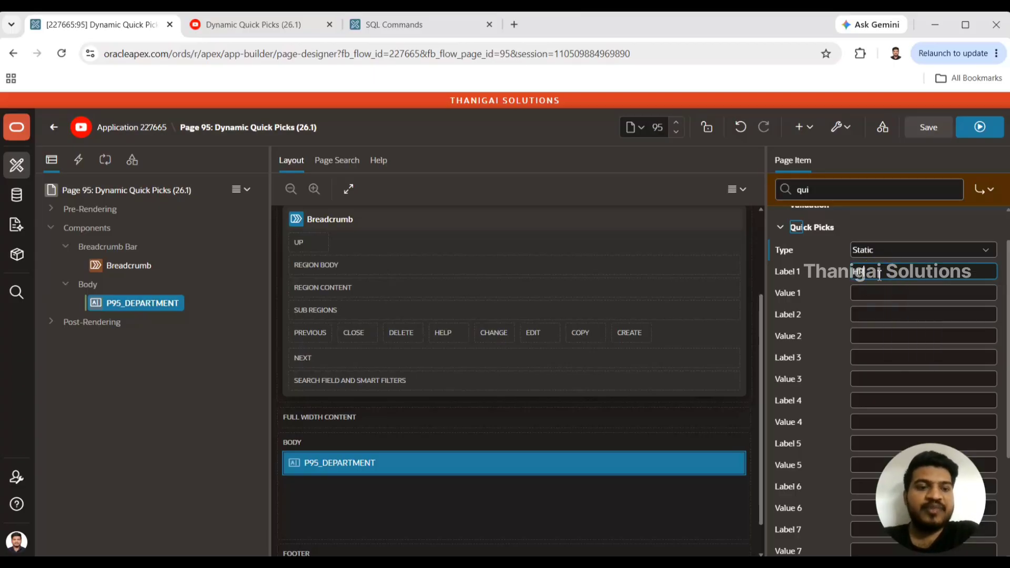
{"action": "key", "text": "Tab"}
{"action": "type", "text": "HR"}
{"action": "key", "text": "Tab"}
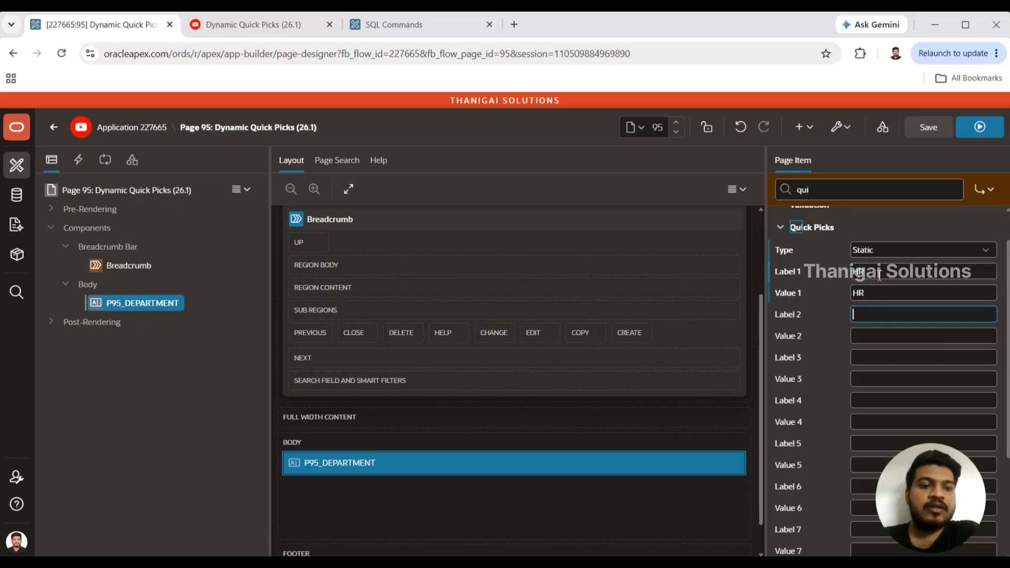
Fill label and value of the second quick pick with IT and of the third with Finance.
{"action": "type", "text": "IT"}
{"action": "key", "text": "Tab"}
{"action": "type", "text": "IT"}
{"action": "key", "text": "Tab"}
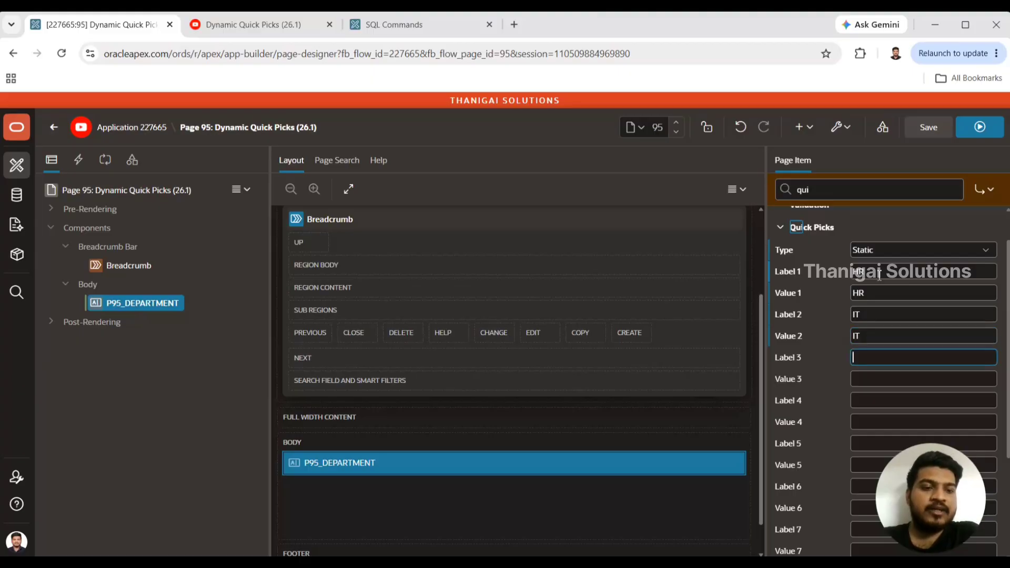
{"action": "type", "text": "Finance"}
{"action": "key", "text": "Tab"}
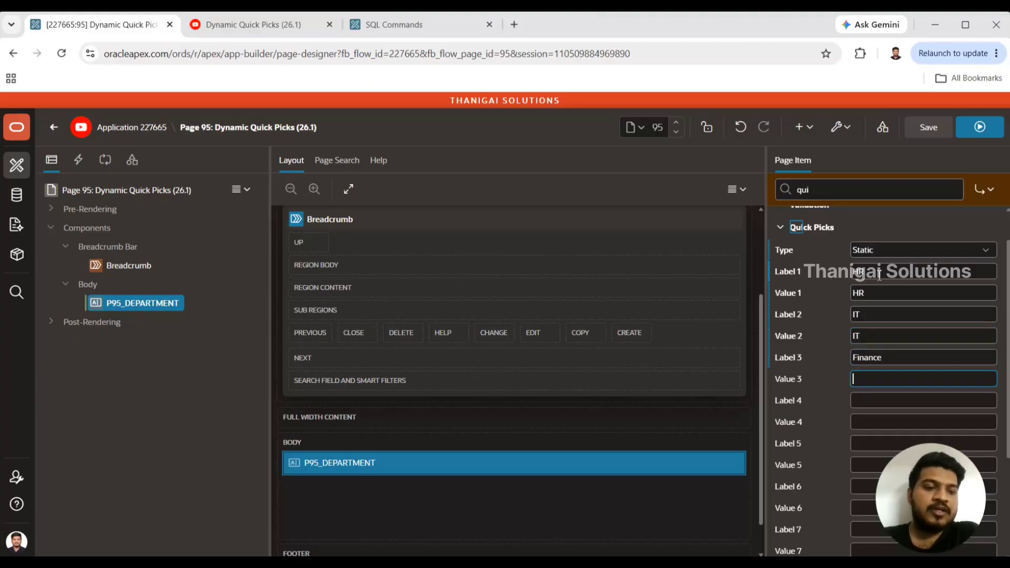
{"action": "type", "text": "Finance"}
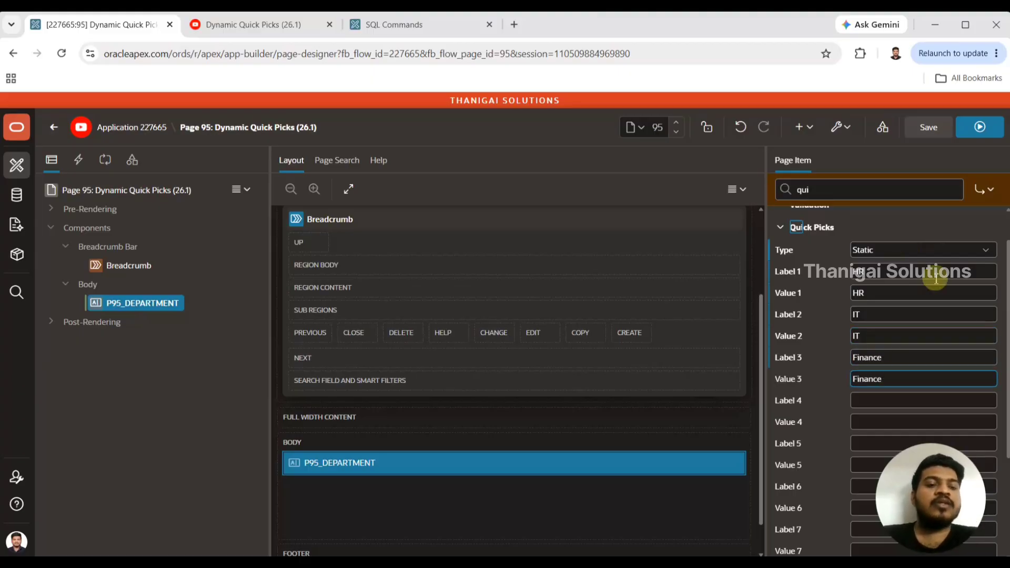
Change the label of the first quick pick to Human Resource.
{"action": "left_click", "coordinate": [869, 313]}
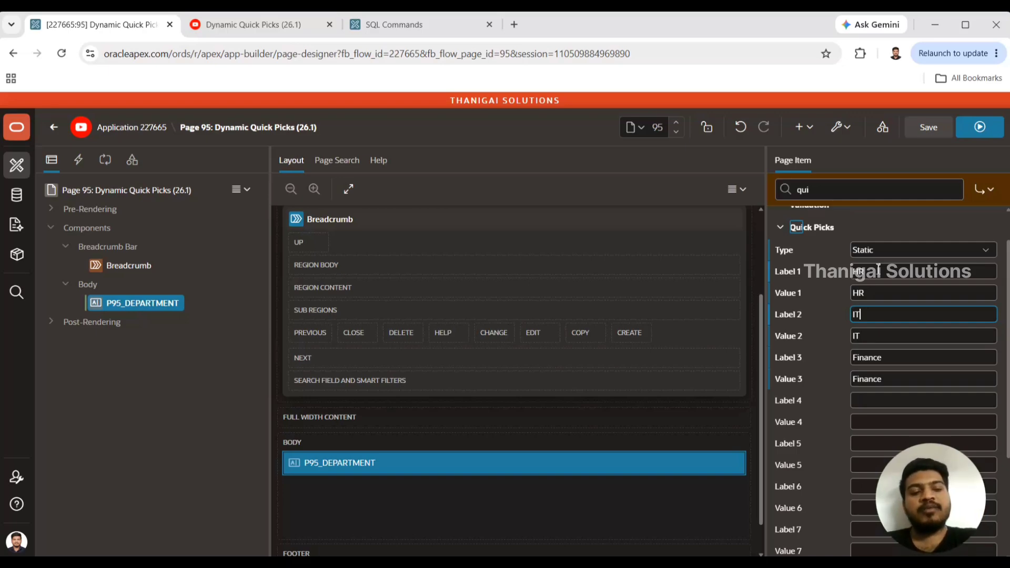
{"action": "double_click", "coordinate": [865, 293]}
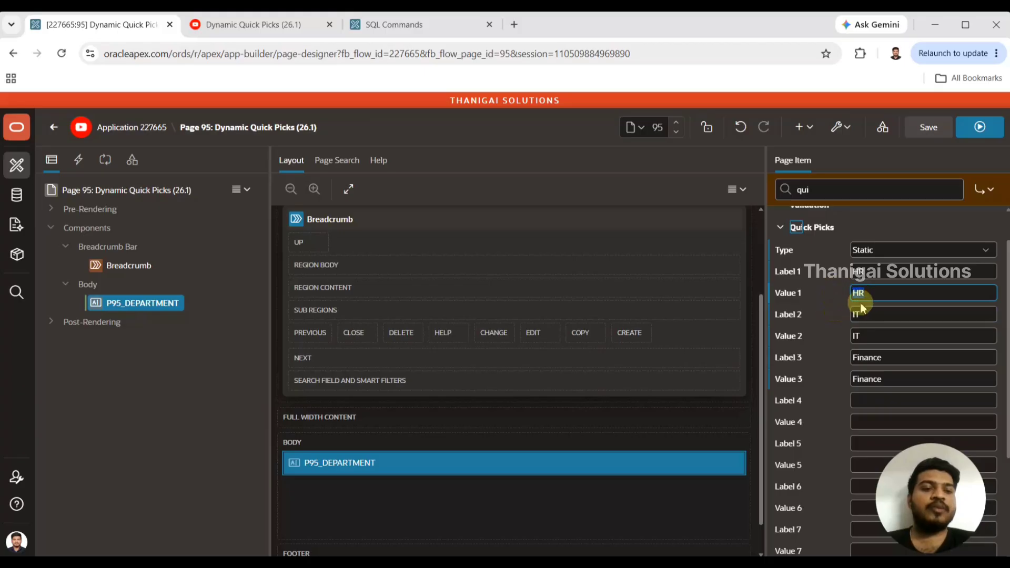
{"action": "left_click", "coordinate": [877, 272]}
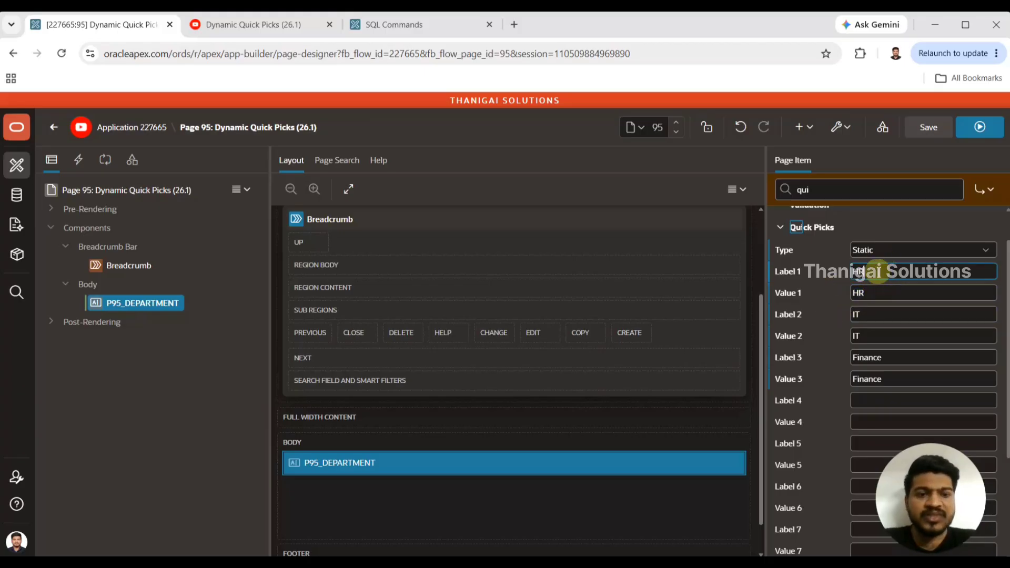
{"action": "key", "text": "BackSpace"}
{"action": "type", "text": "uman"}
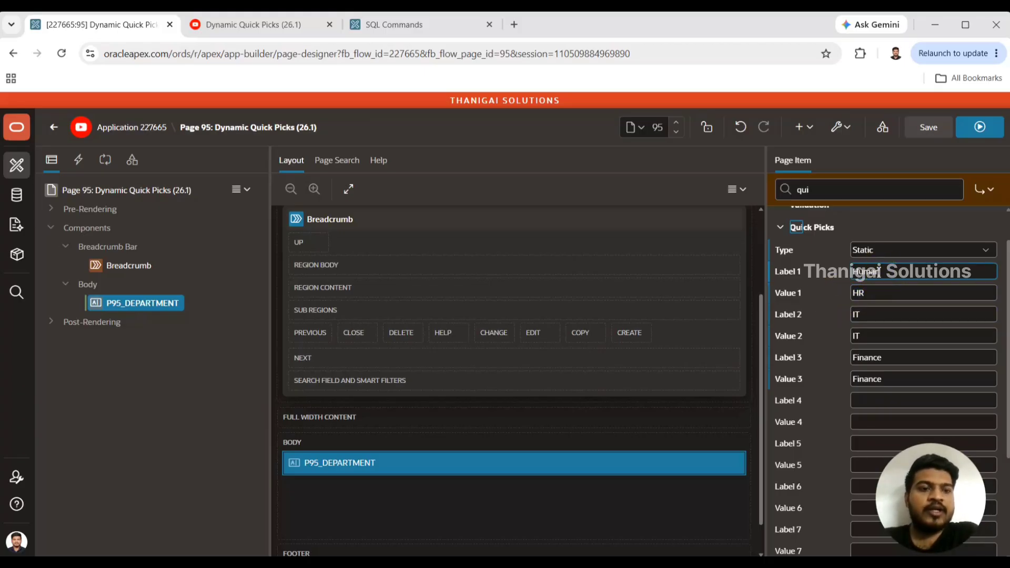
{"action": "type", "text": " Resource"}
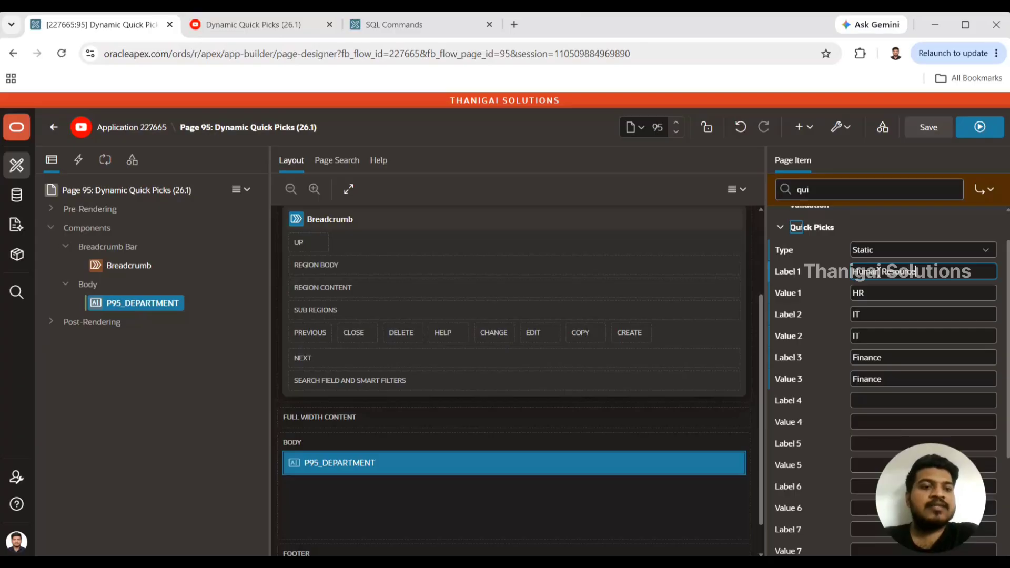
Change the label of the second quick pick to Information Technology and save the page.
{"action": "left_click", "coordinate": [873, 293]}
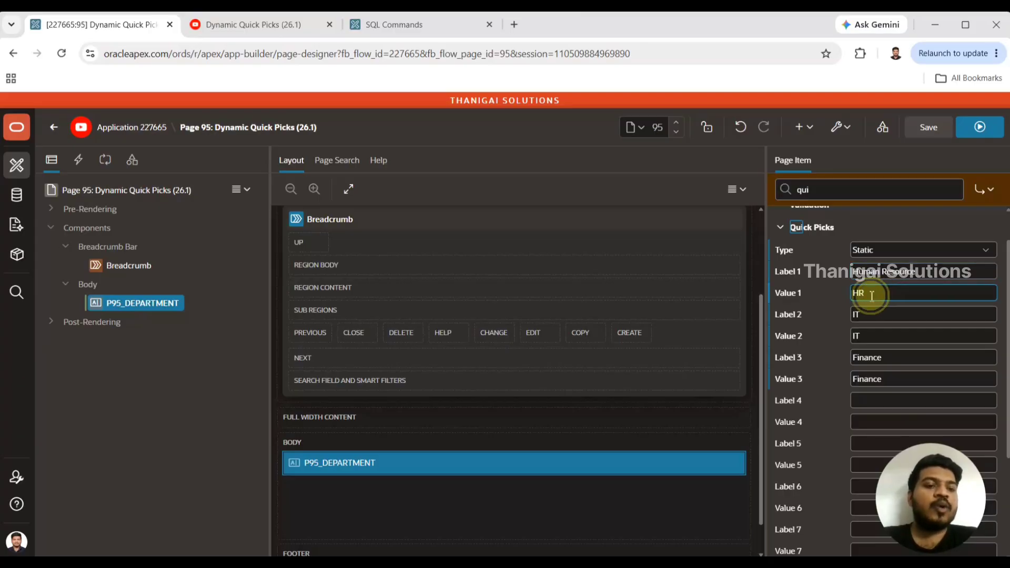
{"action": "left_click", "coordinate": [872, 315]}
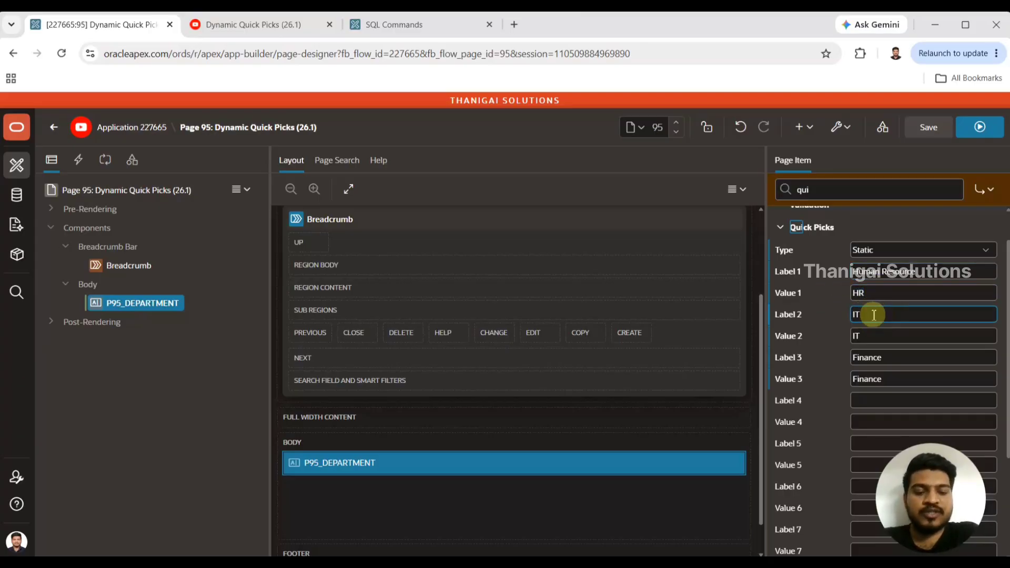
{"action": "key", "text": "BackSpace"}
{"action": "key", "text": "BackSpace"}
{"action": "type", "text": "Information T"}
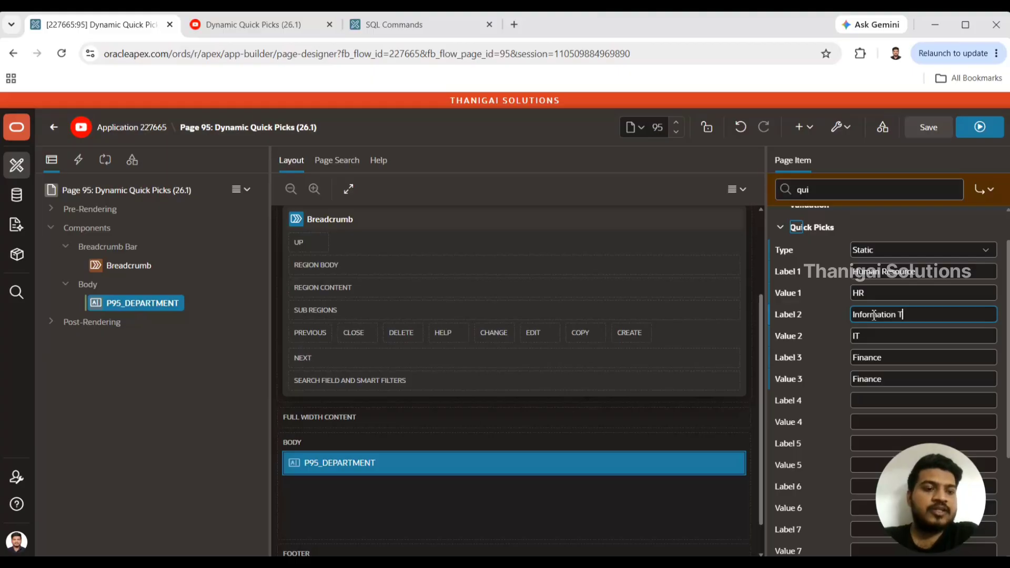
{"action": "type", "text": "echnology"}
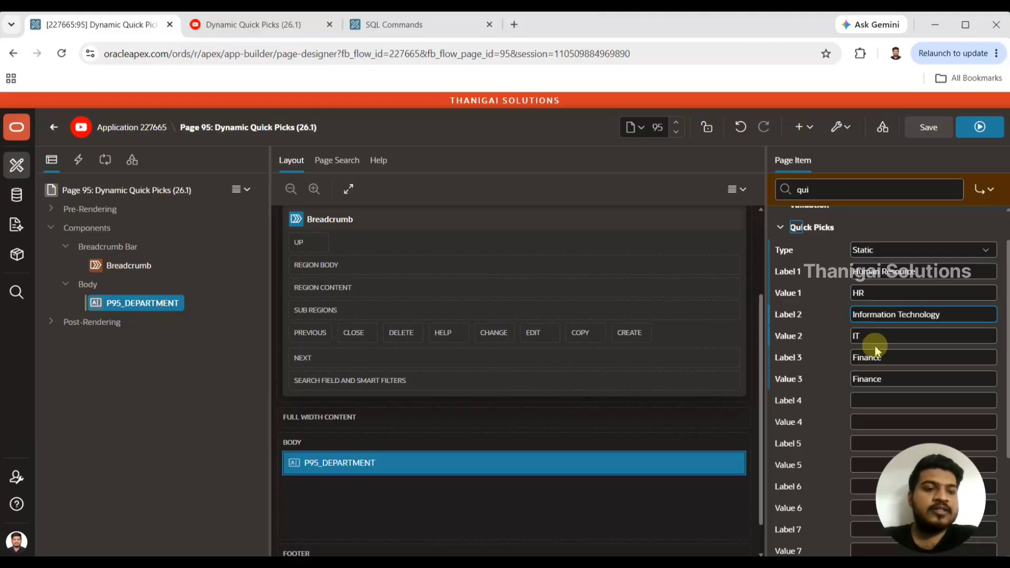
{"action": "left_click", "coordinate": [892, 357]}
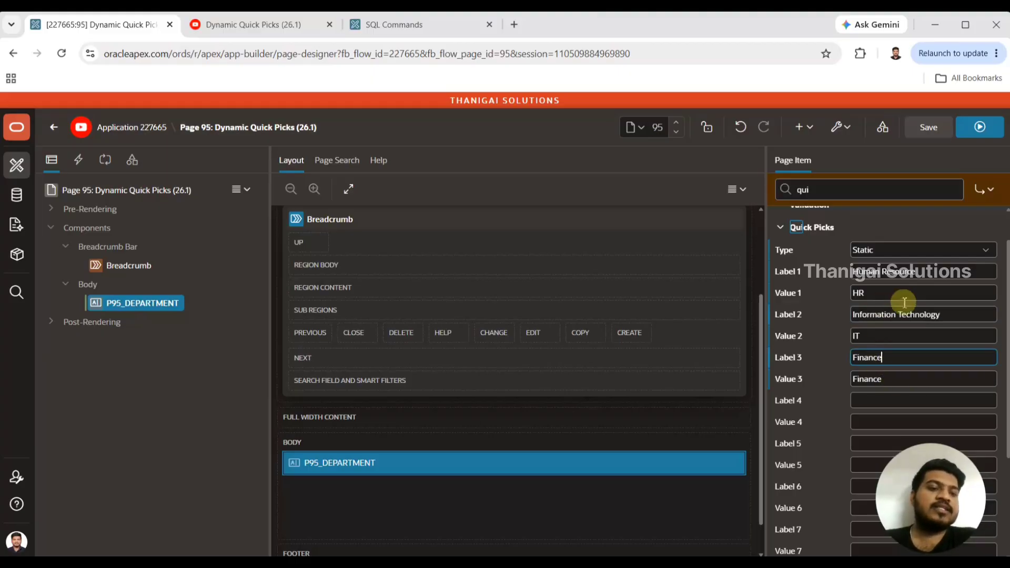
{"action": "left_click", "coordinate": [930, 132]}
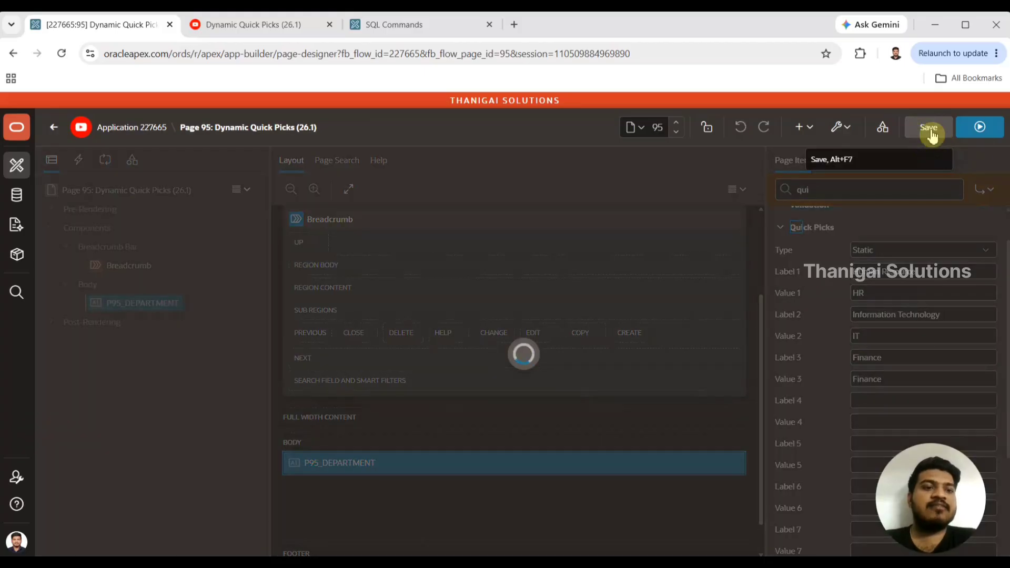
Run the page and test the Information Technology quick pick on the Department field.
{"action": "left_click", "coordinate": [981, 128]}
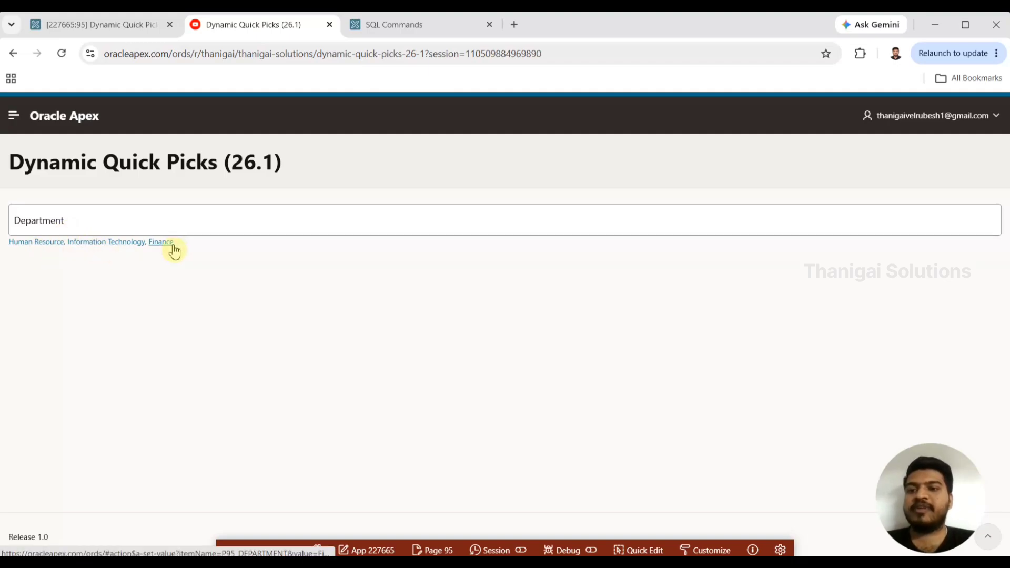
{"action": "left_click", "coordinate": [116, 252]}
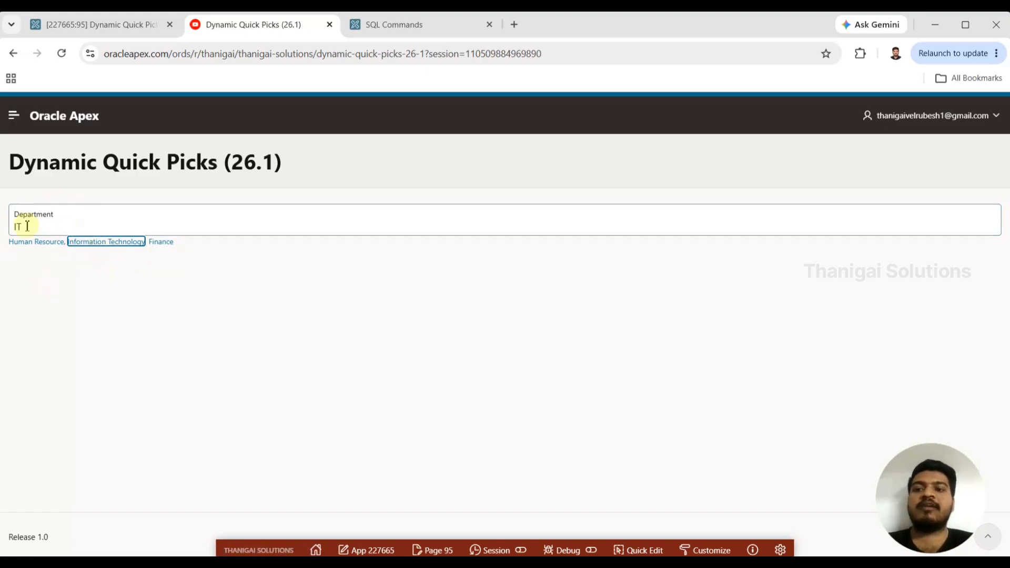
{"action": "double_click", "coordinate": [58, 226]}
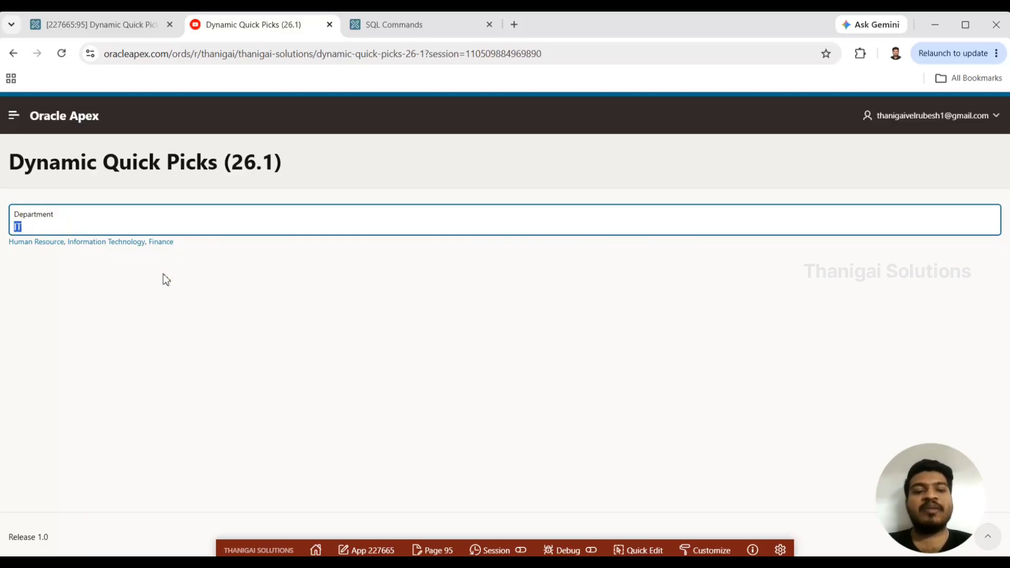
Return to the page designer and set the quick picks type of P95_DEPARTMENT to SQL Query.
{"action": "left_click", "coordinate": [139, 31]}
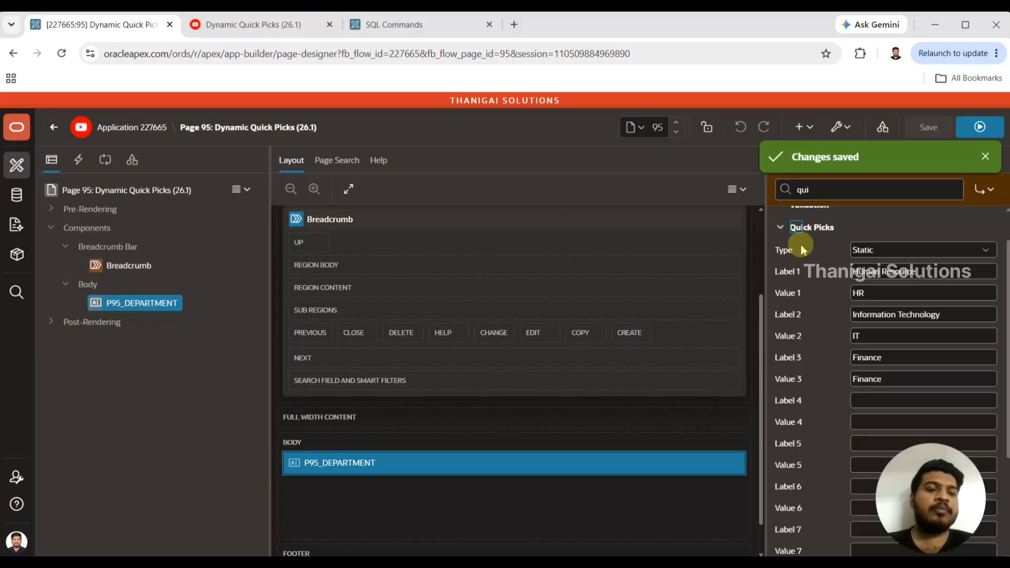
{"action": "left_click", "coordinate": [887, 251]}
{"action": "left_click", "coordinate": [879, 298]}
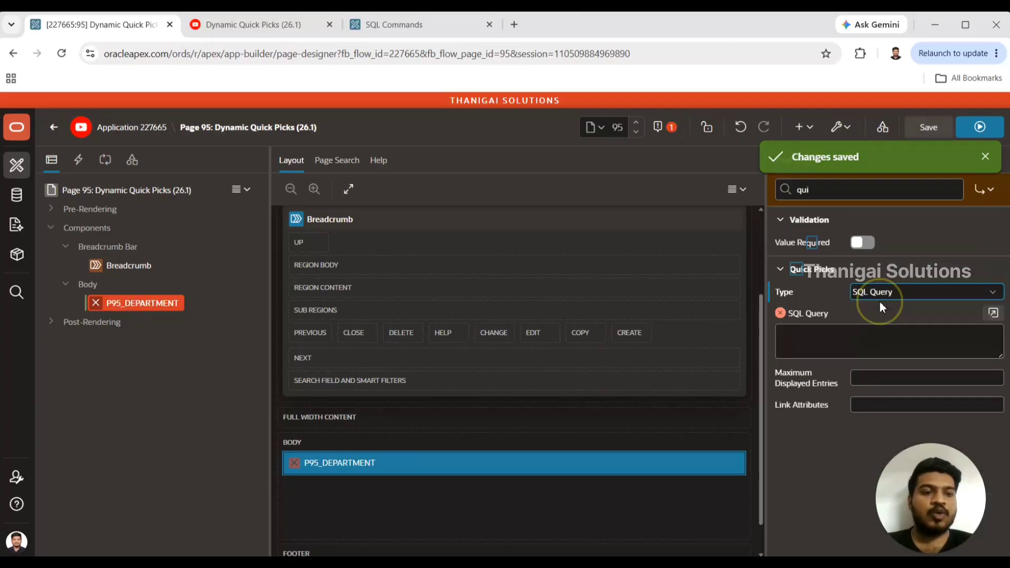
Enter and validate the quick picks query "select distinct department_name d, department_name r from departments", then accept it.
{"action": "left_click", "coordinate": [892, 342]}
{"action": "left_click", "coordinate": [994, 314]}
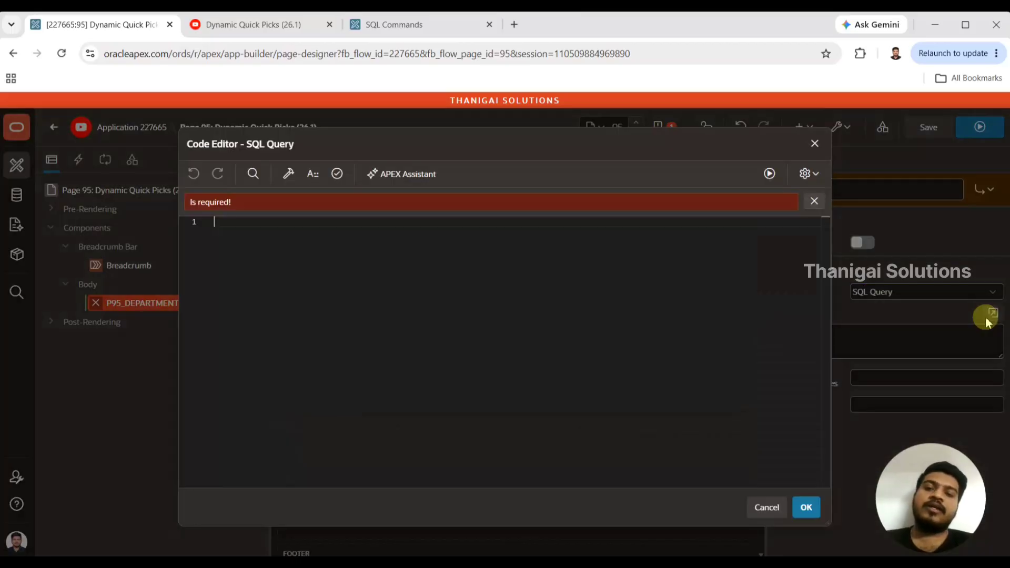
{"action": "left_click", "coordinate": [565, 225]}
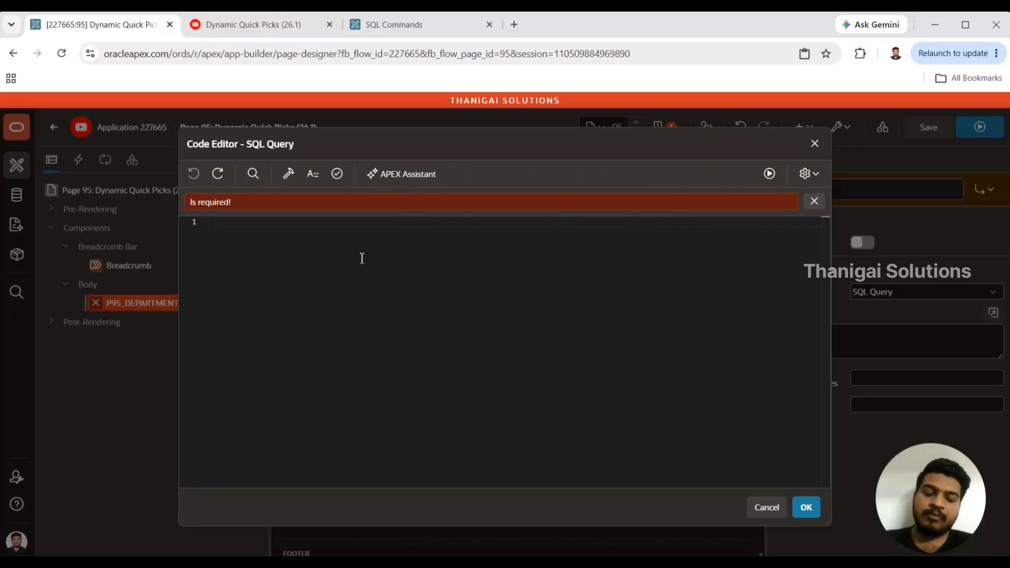
{"action": "type", "text": "select distinct department_name d, department_name r from departments"}
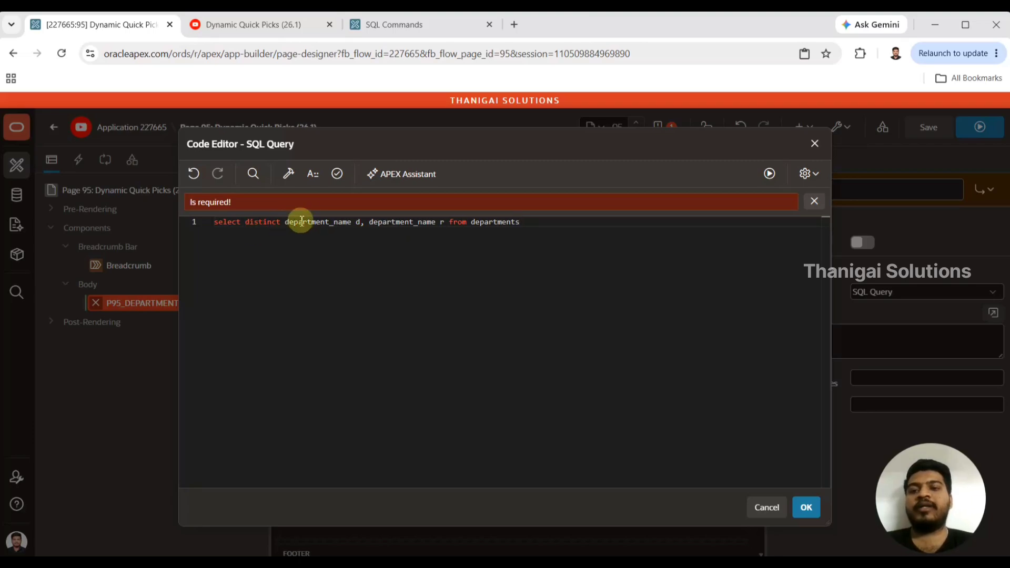
{"action": "double_click", "coordinate": [322, 222]}
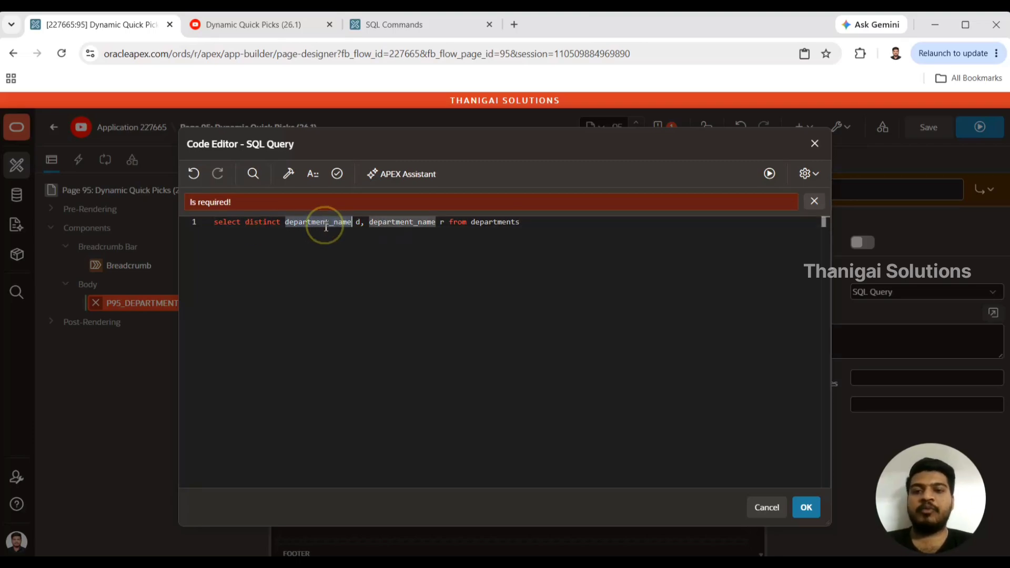
{"action": "double_click", "coordinate": [493, 222]}
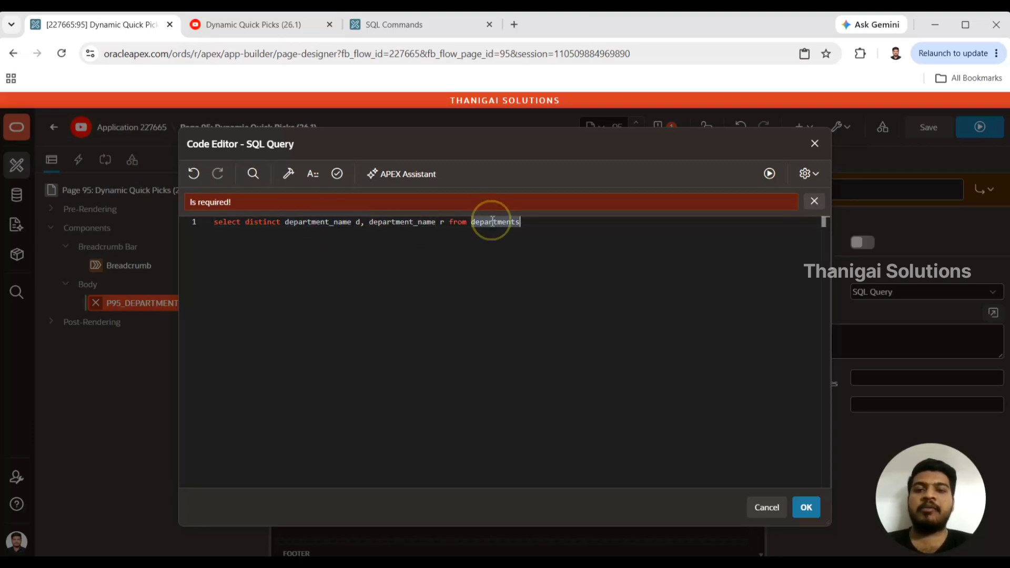
{"action": "left_click", "coordinate": [338, 176]}
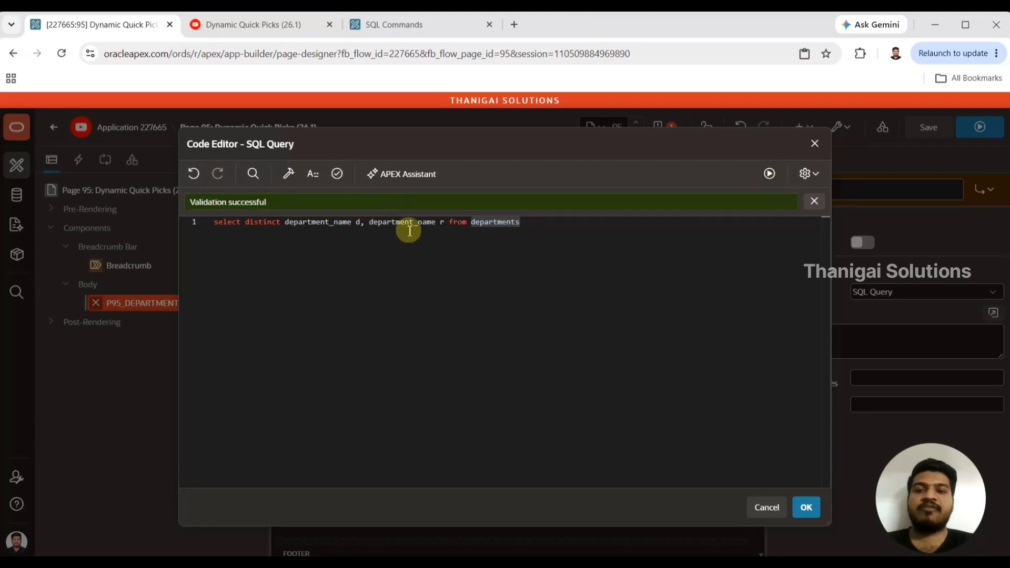
{"action": "left_click", "coordinate": [804, 508]}
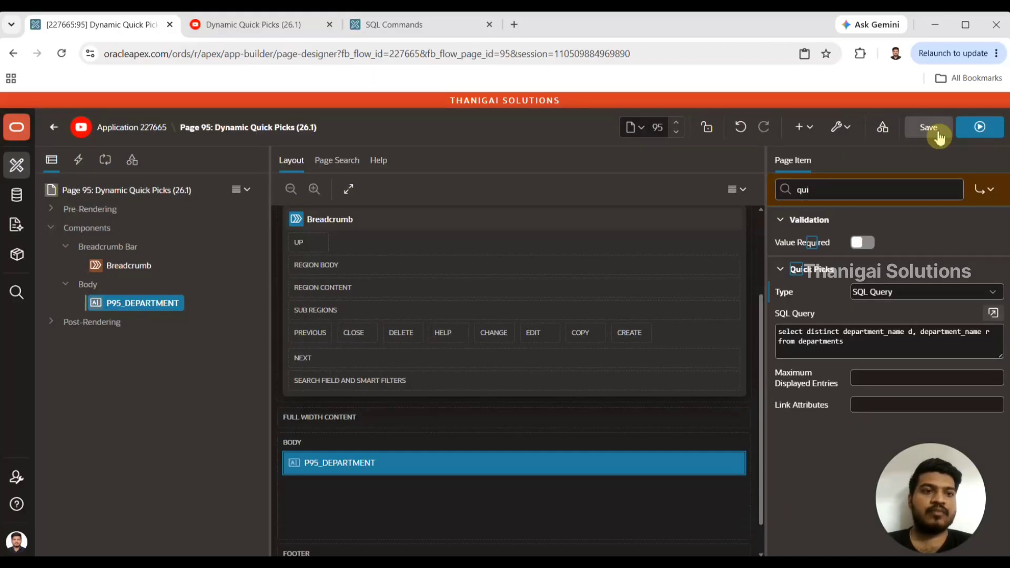
Save the page and run it again, discarding the unsaved entry in the running page.
{"action": "left_click", "coordinate": [938, 135]}
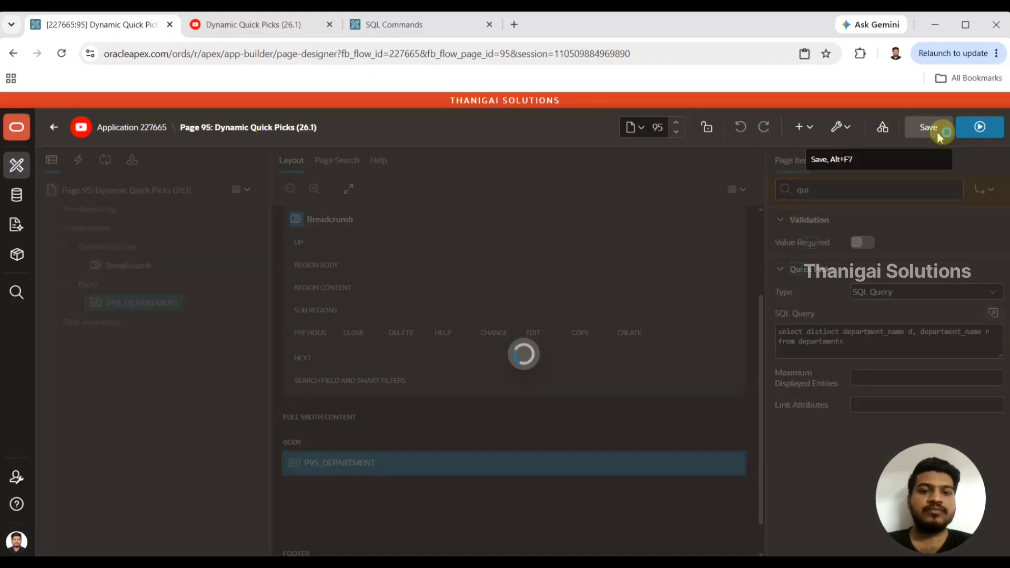
{"action": "left_click", "coordinate": [970, 130]}
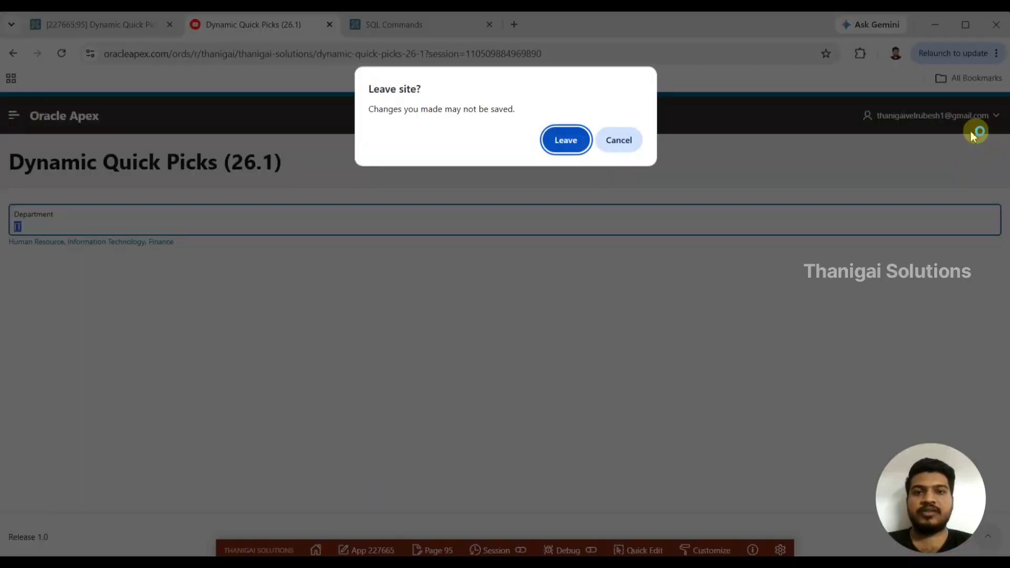
{"action": "key", "text": "Return"}
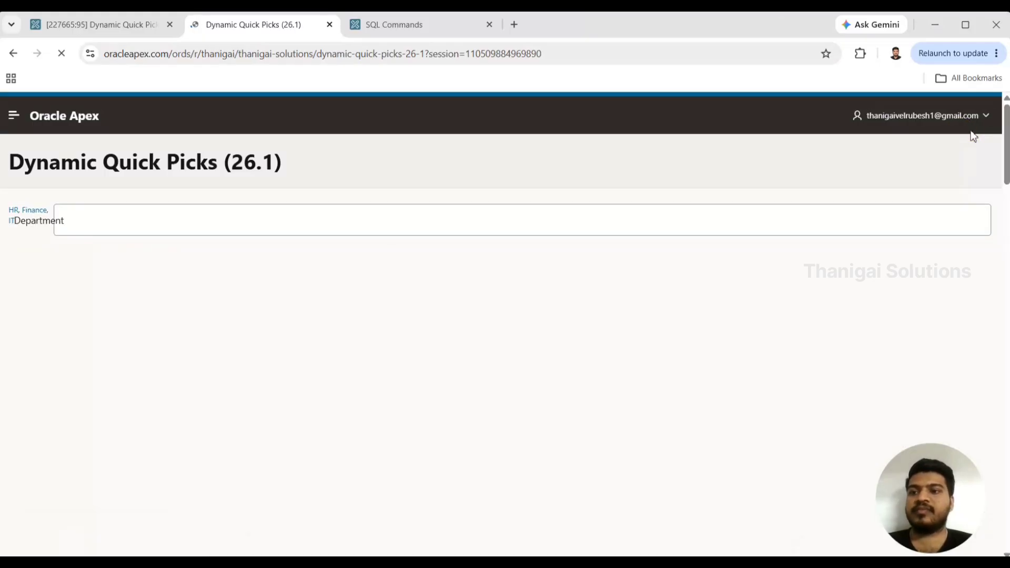